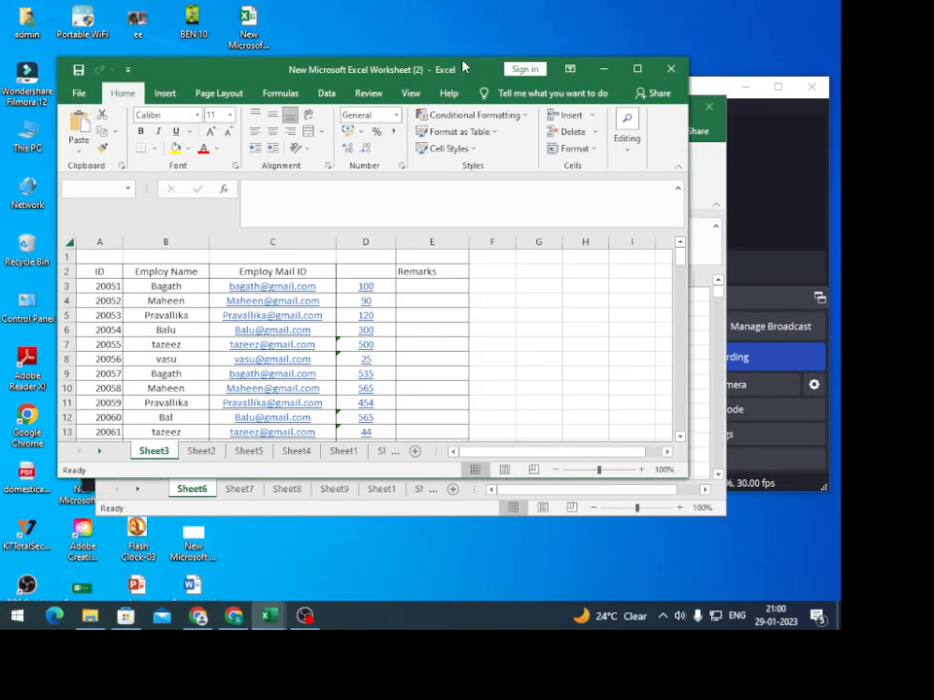
Try to place the two open workbook windows next to each other by repositioning both and narrowing New Microsoft Excel Worksheet.
left_click_drag(462, 66, 318, 71)
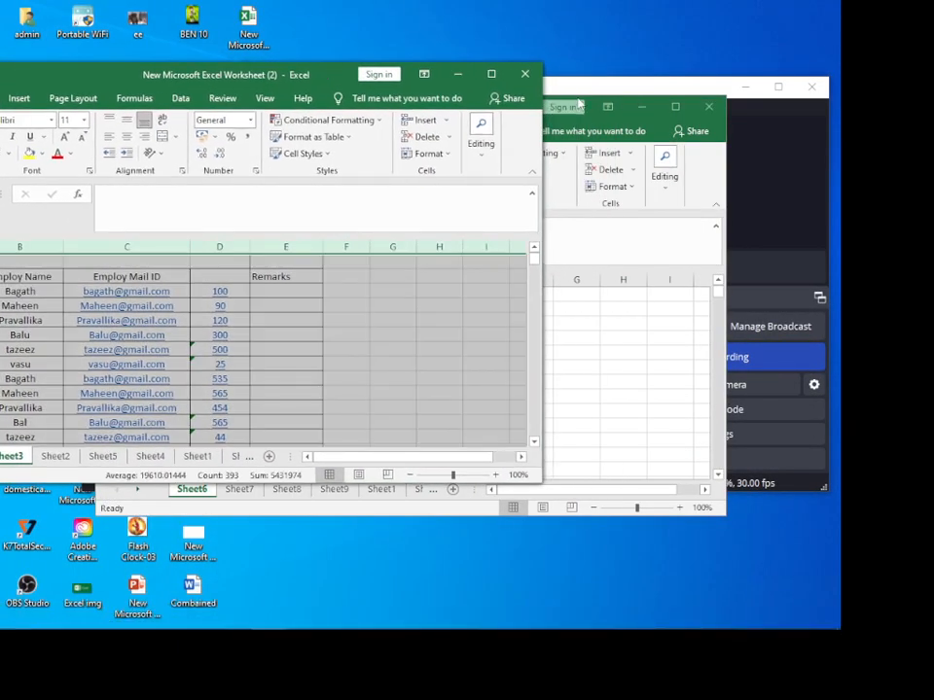
left_click(621, 105)
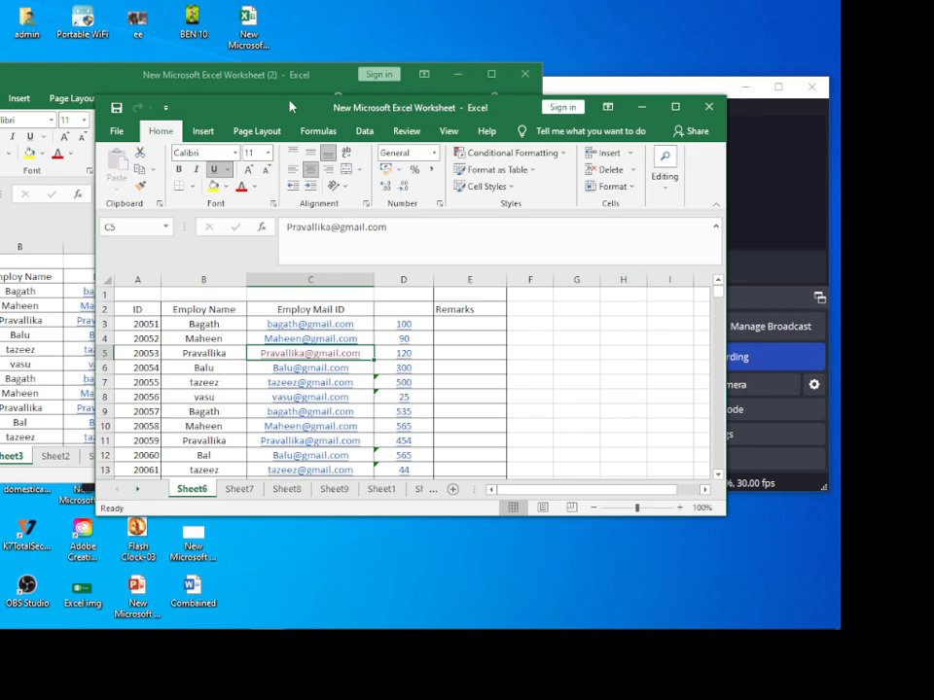
left_click_drag(290, 107, 457, 67)
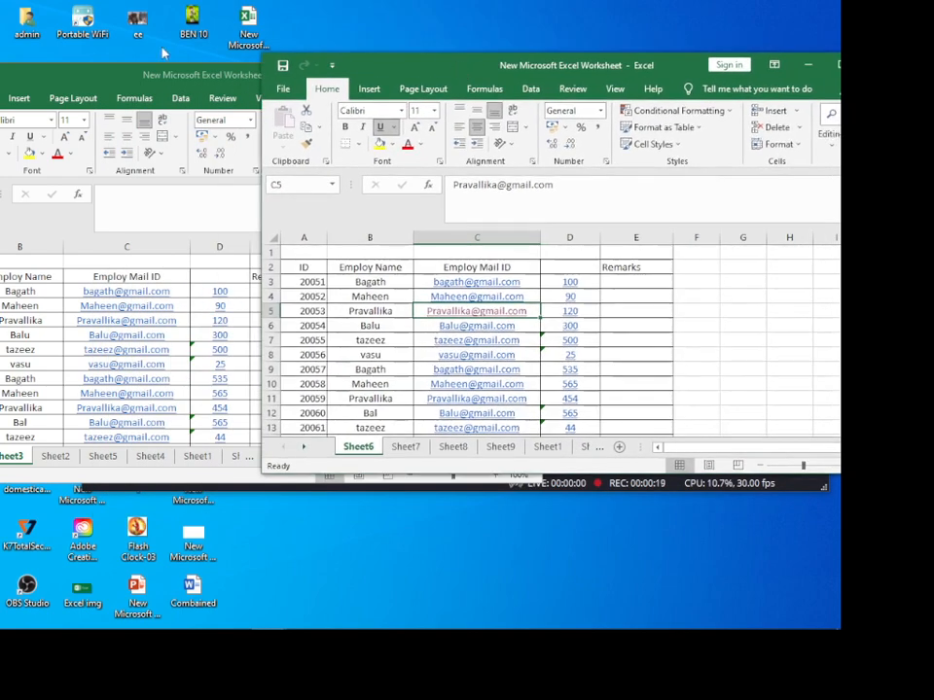
left_click_drag(117, 72, 156, 62)
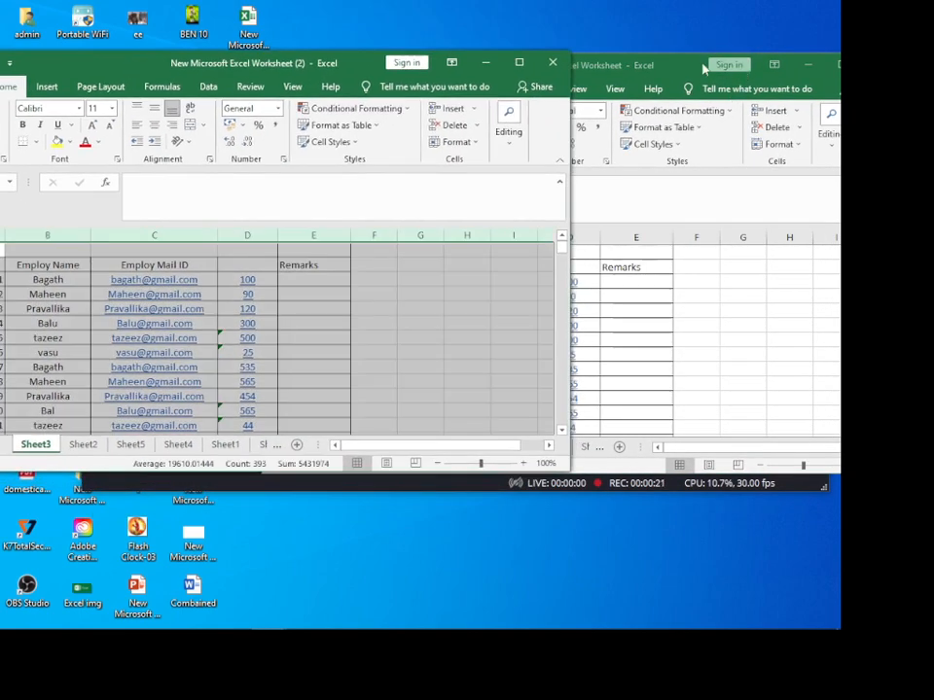
left_click_drag(704, 66, 530, 73)
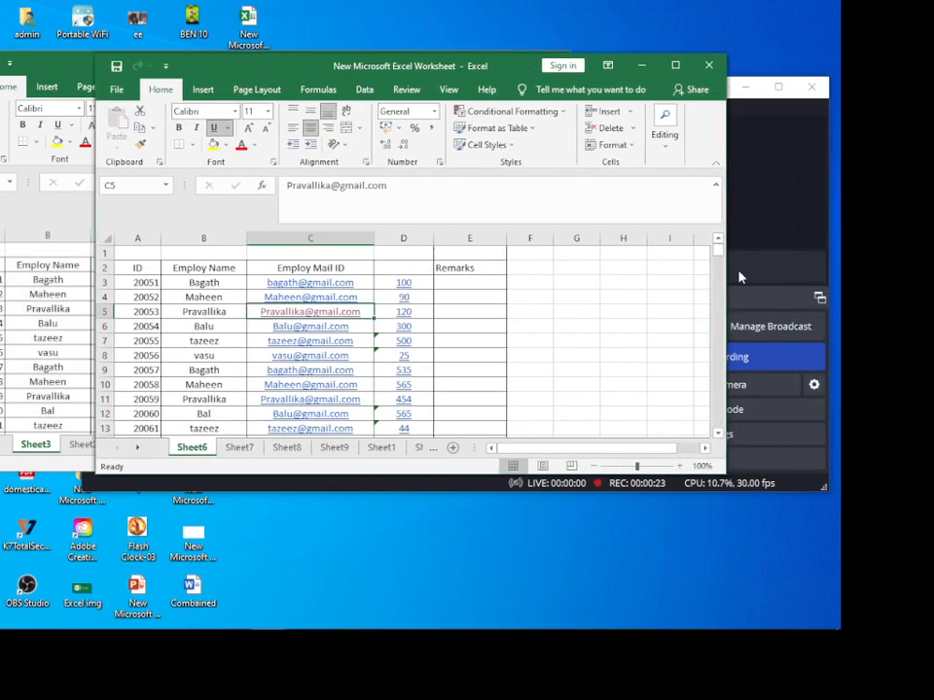
left_click_drag(728, 286, 569, 296)
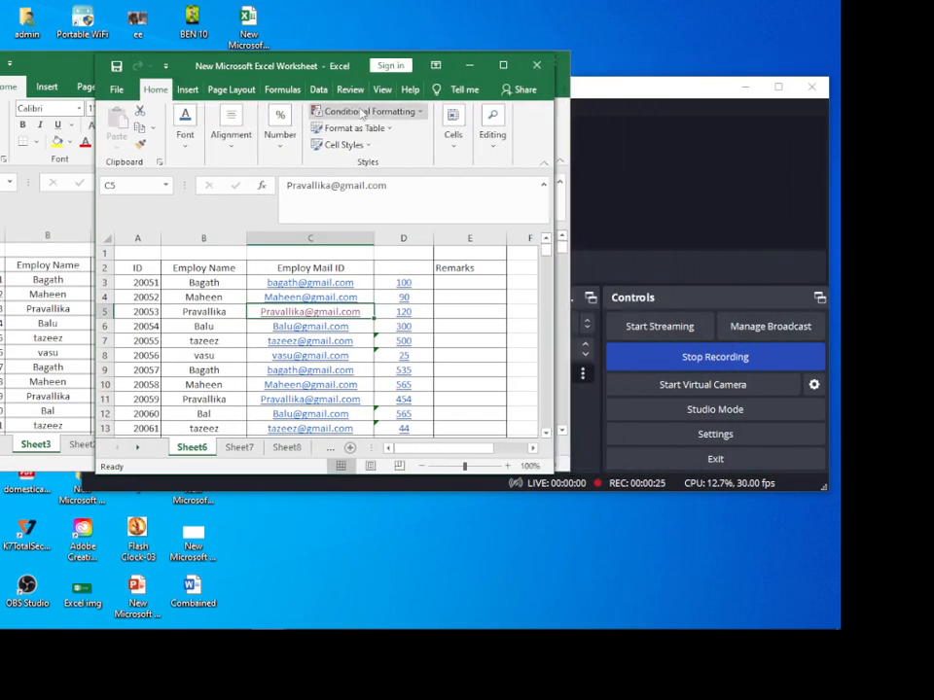
left_click_drag(323, 63, 552, 67)
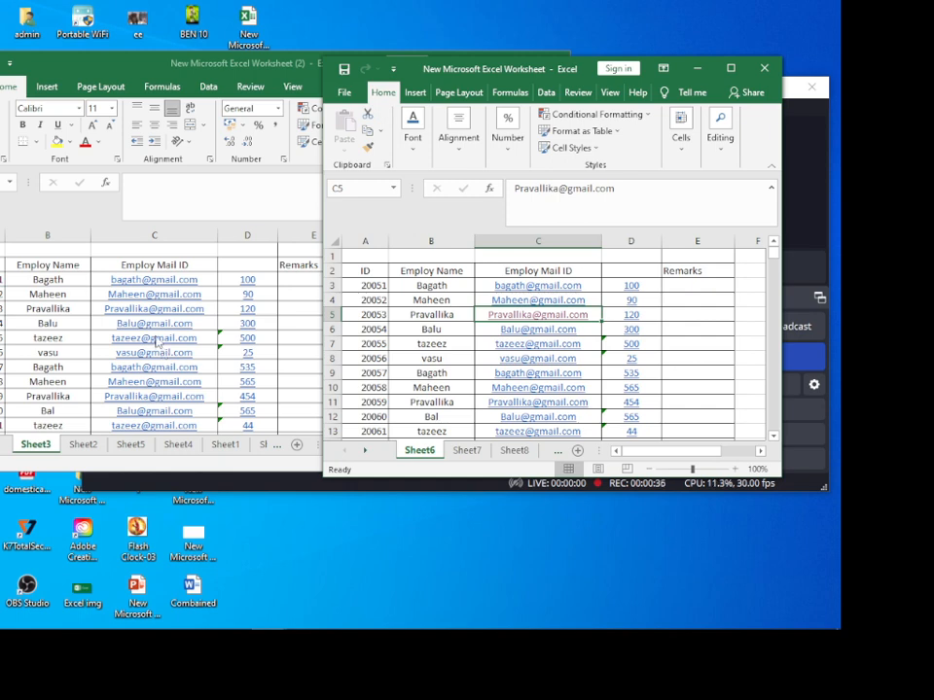
Close the New Microsoft Excel Worksheet workbook and maximize New Microsoft Excel Worksheet (2).
left_click(730, 68)
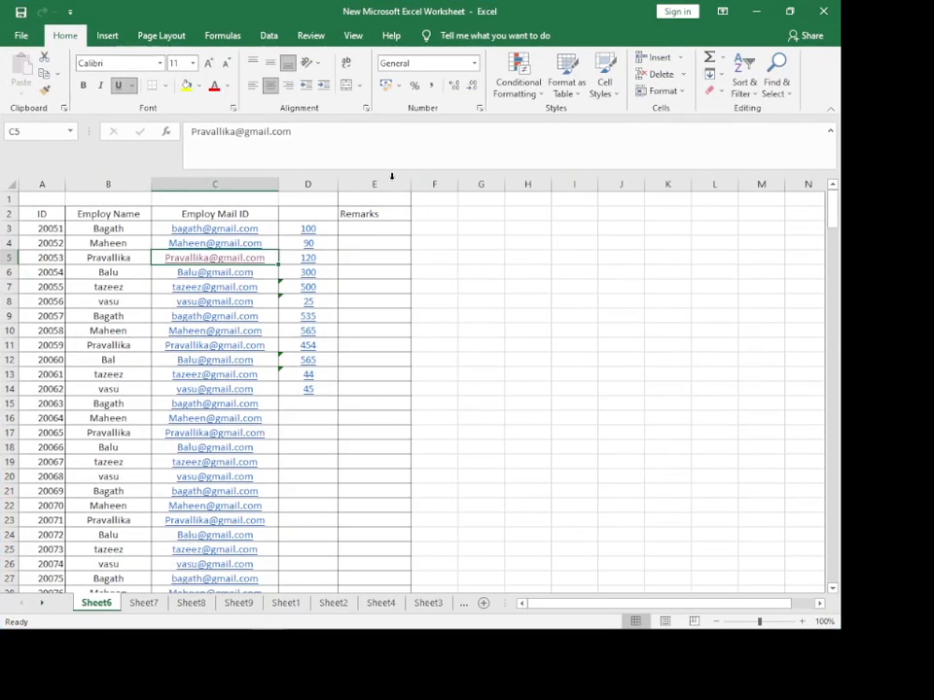
left_click(822, 11)
left_click(519, 61)
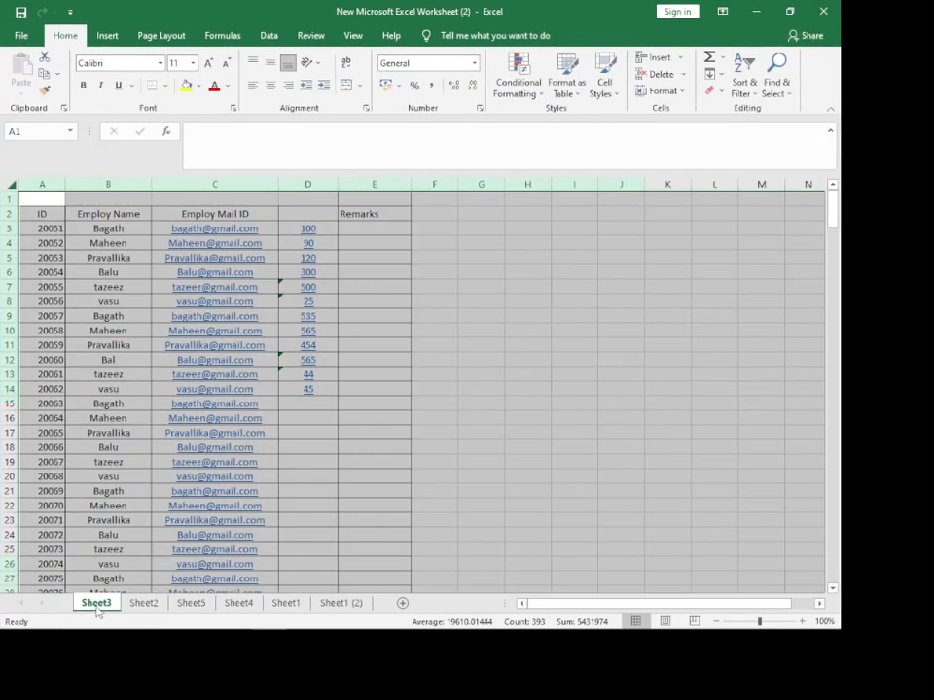
Compare the first employee entries of the tables on Sheet2 and Sheet3.
left_click(368, 361)
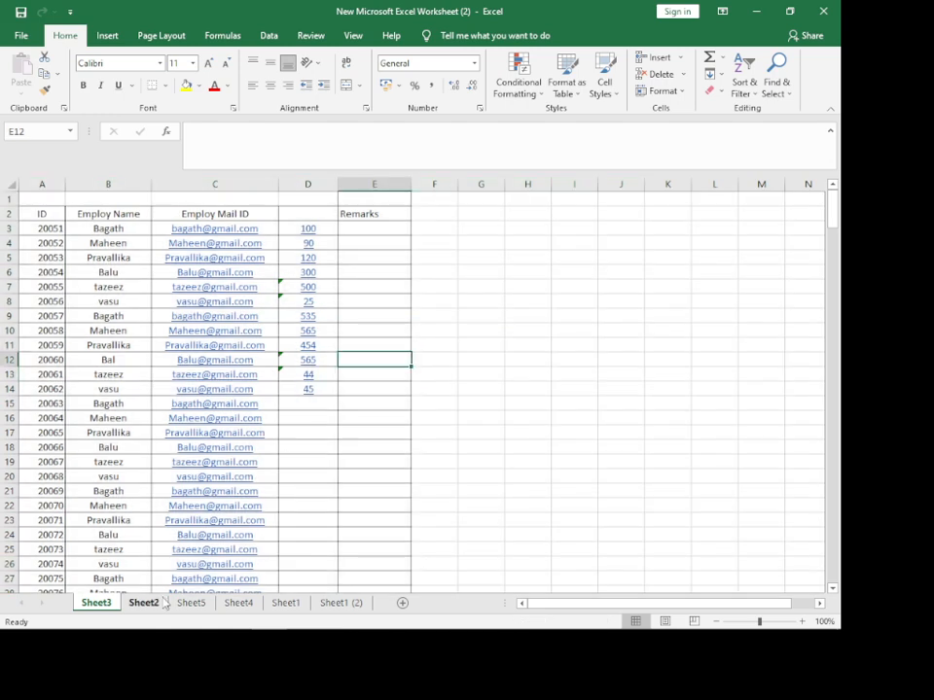
left_click(145, 603)
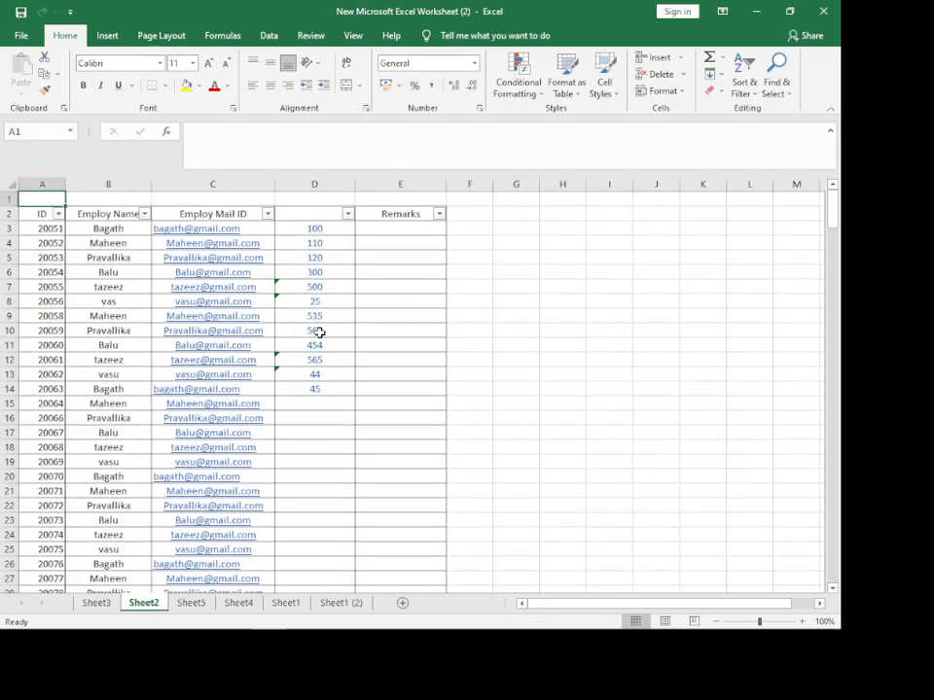
left_click(117, 229)
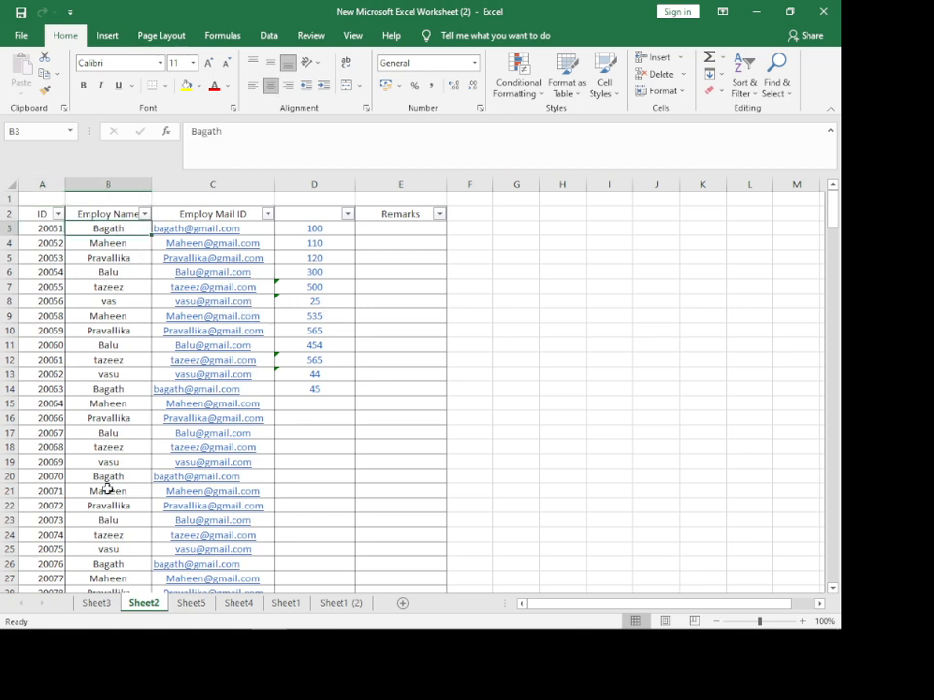
left_click(96, 603)
left_click(117, 229)
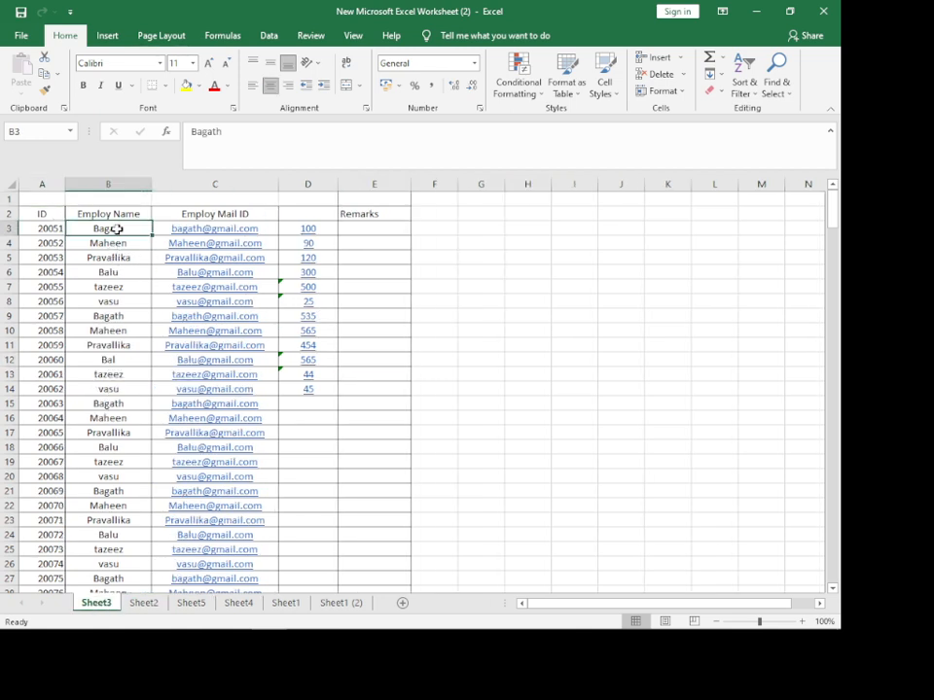
Open a second window of the same workbook with Sheet2 active.
left_click(143, 603)
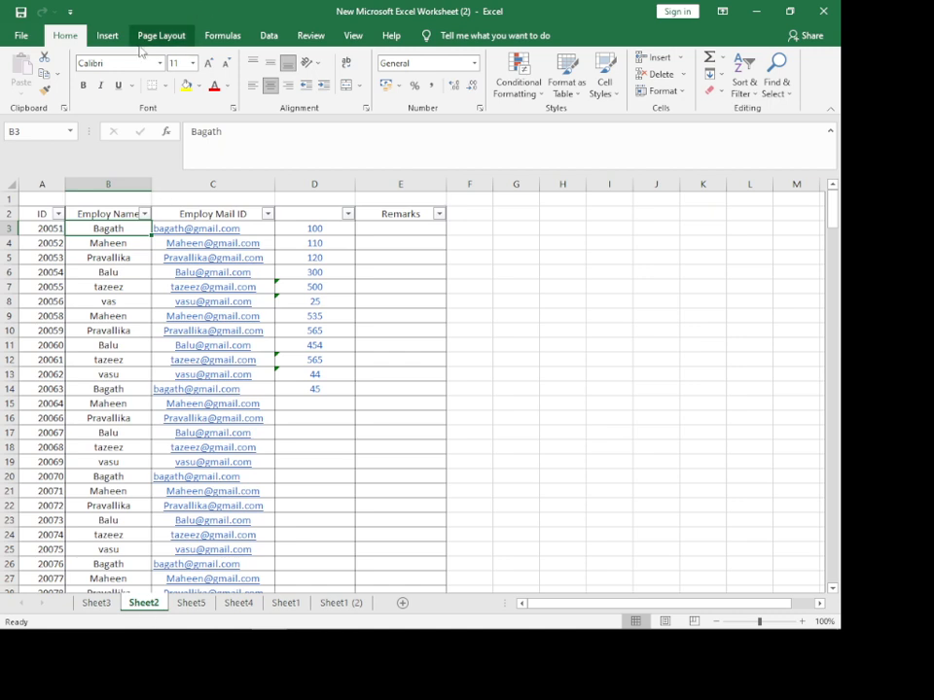
left_click(269, 36)
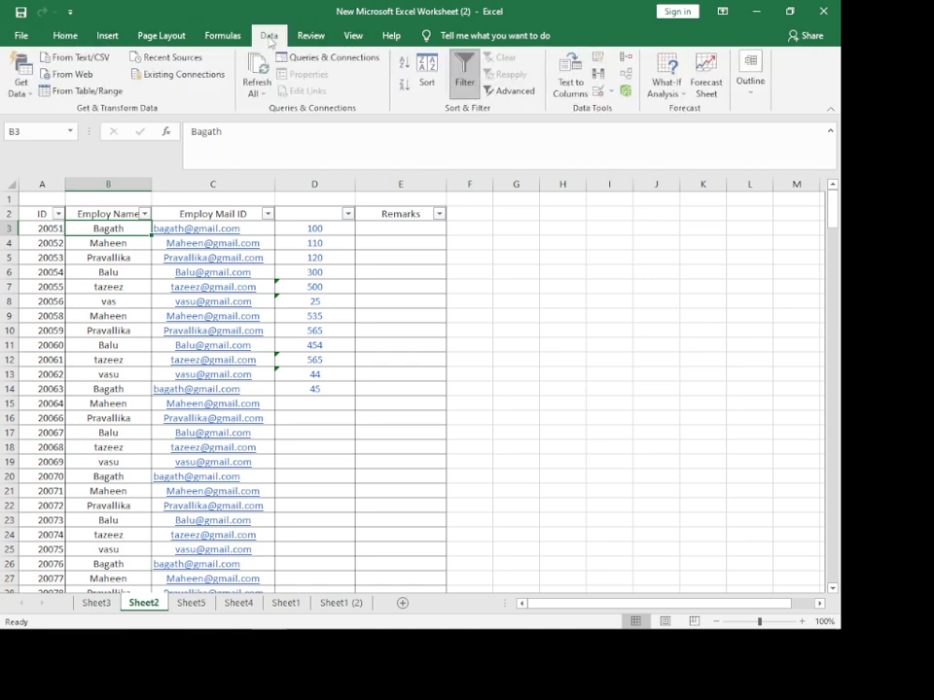
left_click(352, 37)
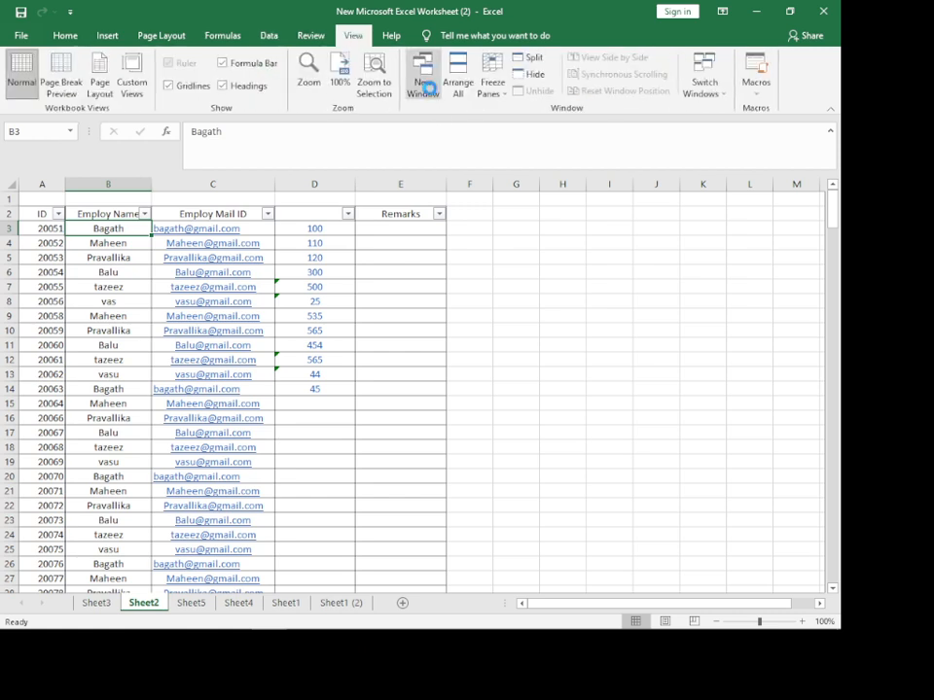
left_click(423, 78)
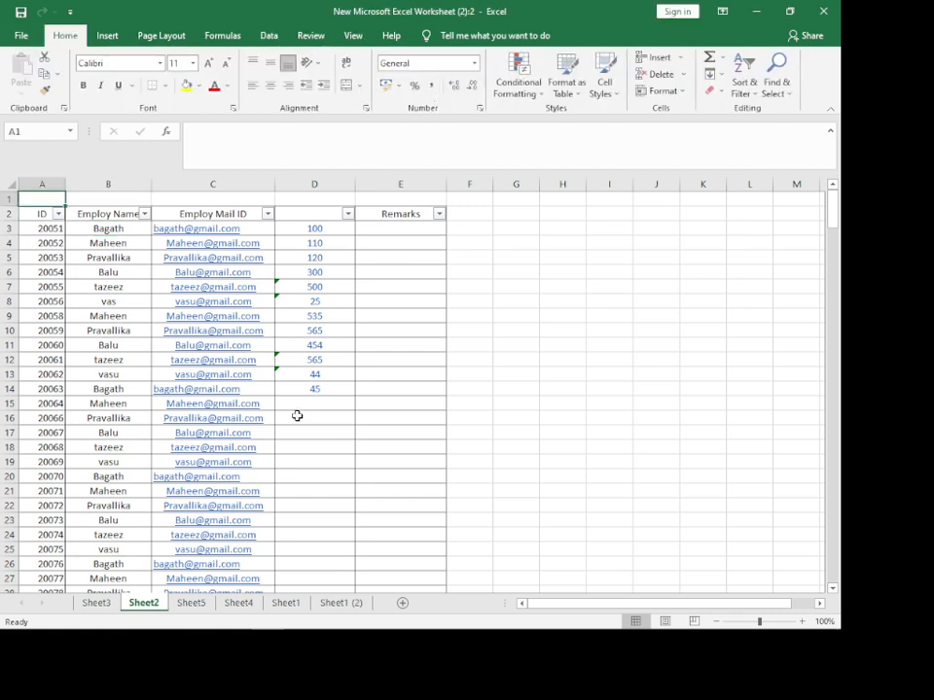
Display Sheet3 in the workbook's first window and return to the second window showing Sheet2.
mouse_move(265, 634)
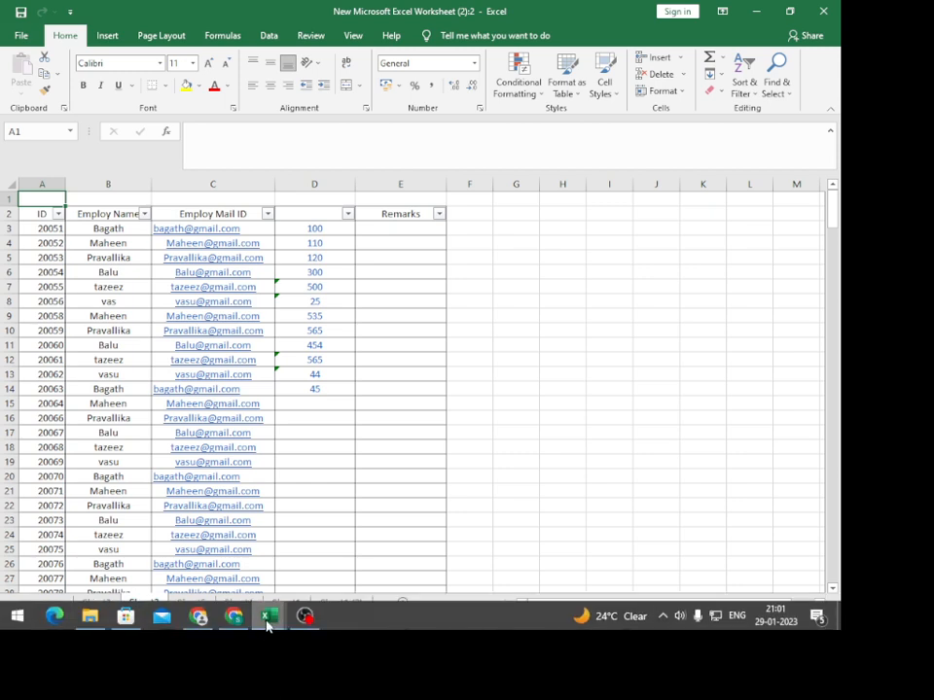
left_click(212, 562)
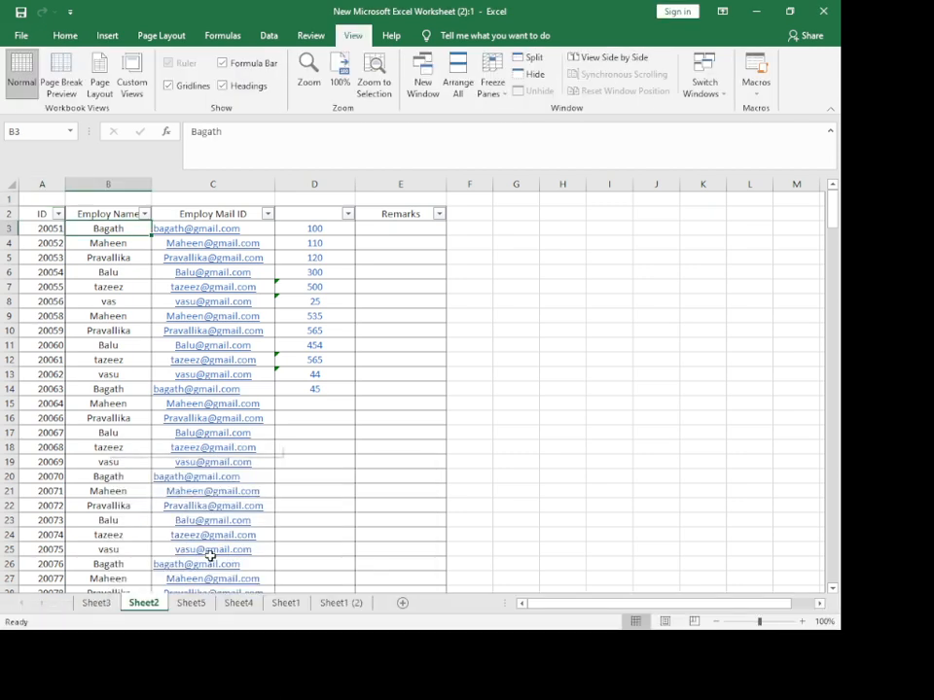
left_click(104, 605)
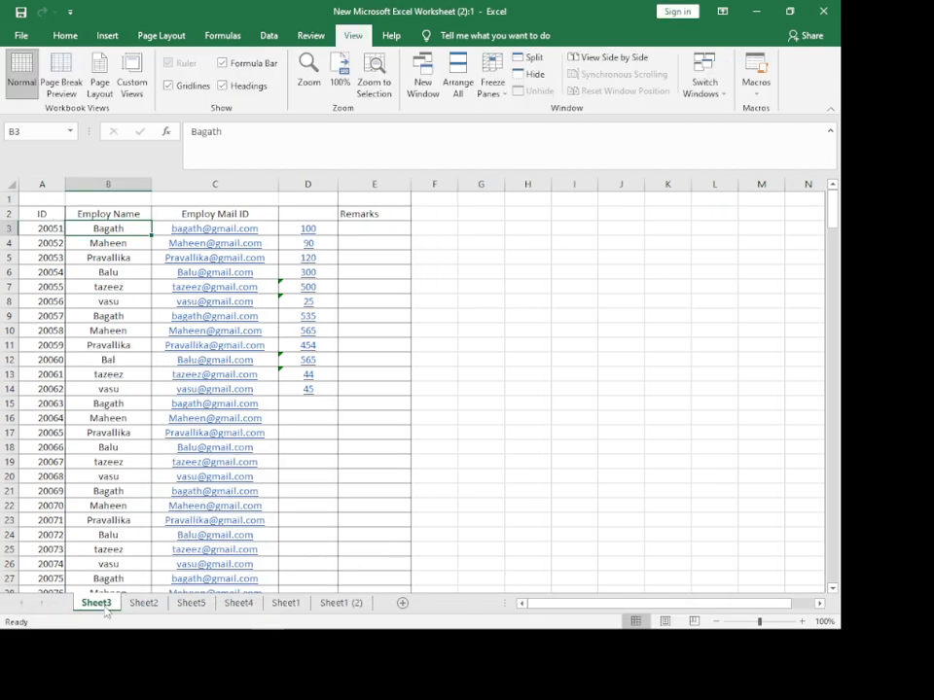
key("alt+Tab")
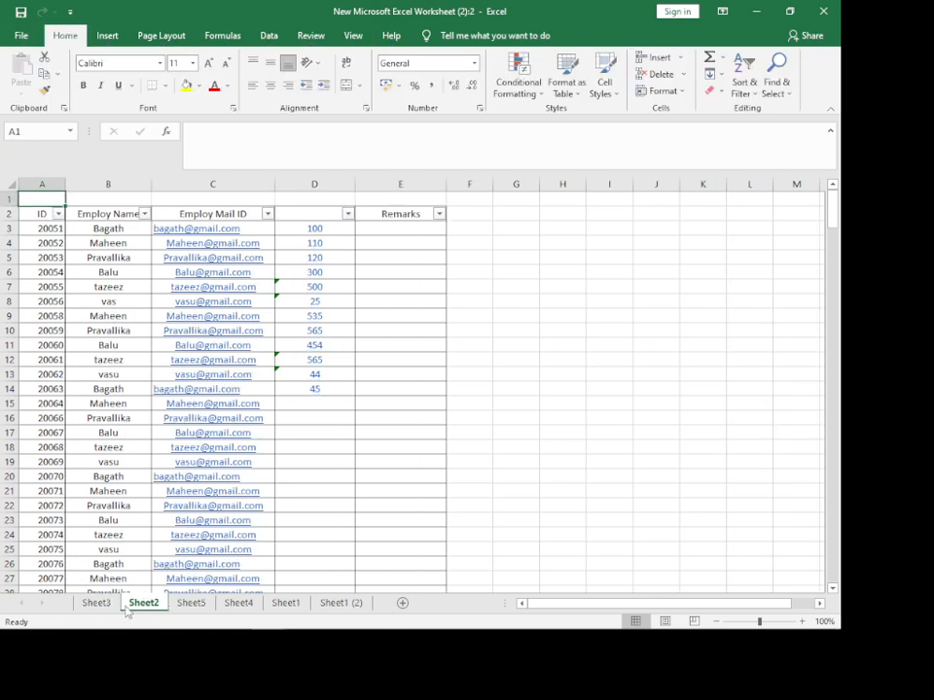
Arrange the open workbook windows with the Vertical layout.
left_click(351, 37)
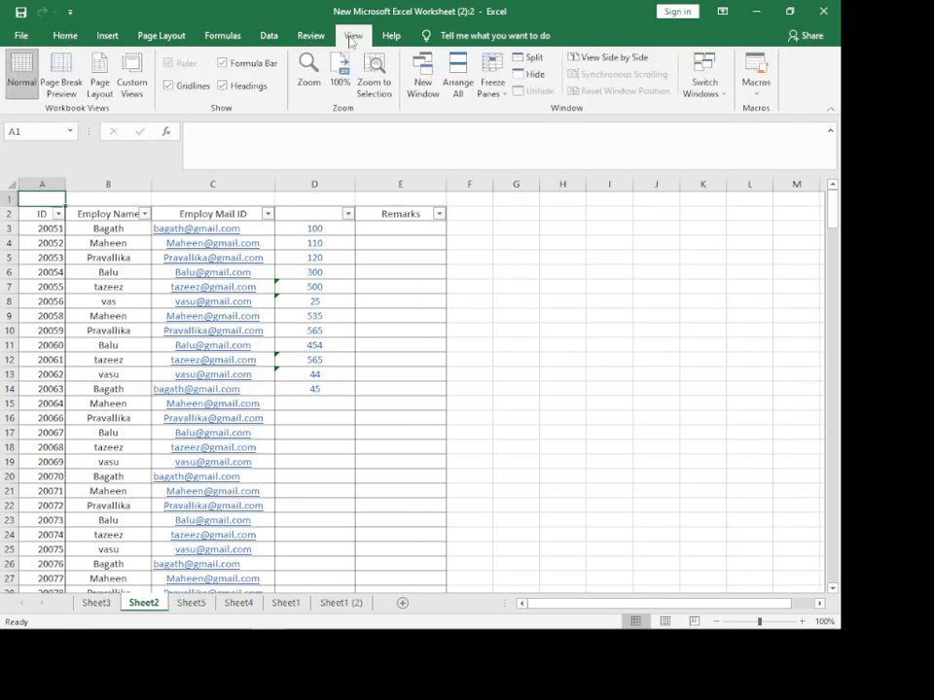
left_click(460, 87)
left_click(157, 155)
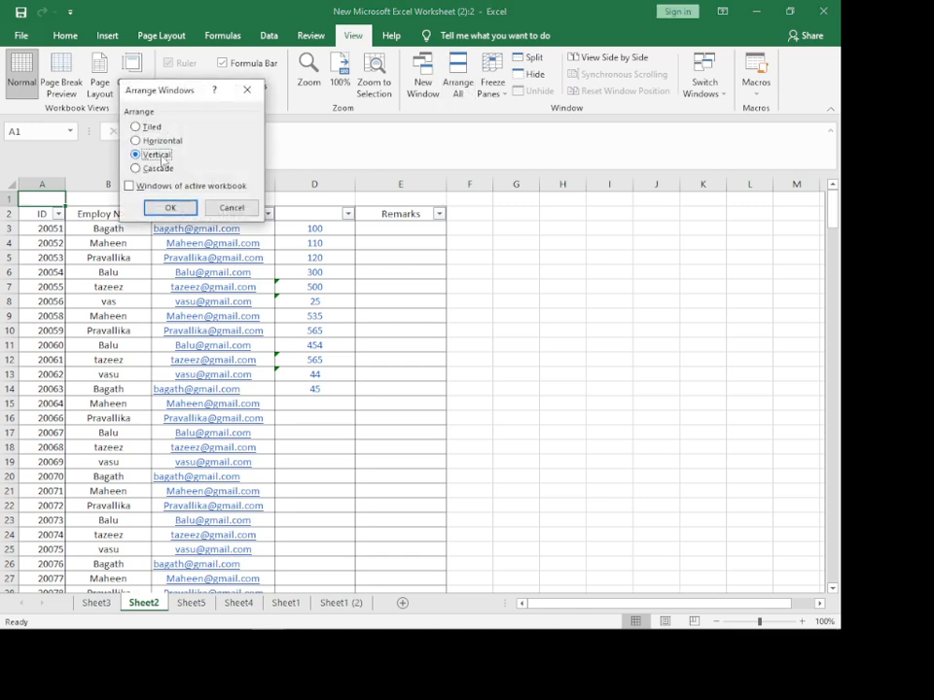
left_click(168, 208)
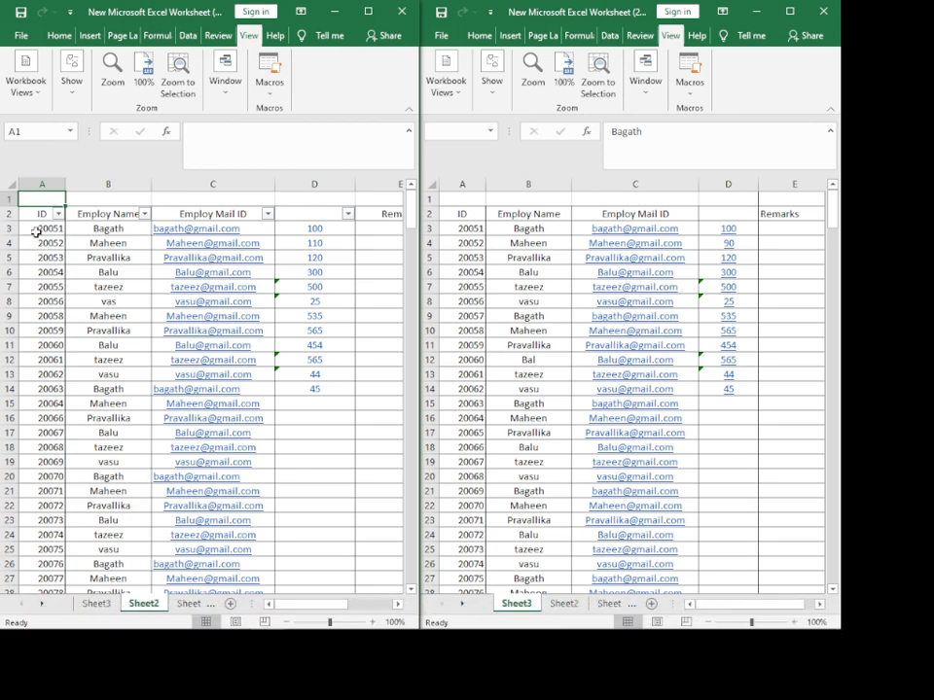
Select A2:E14 on Sheet2 and start a new conditional formatting rule that uses a formula to determine which cells to format.
left_click_drag(33, 216, 386, 382)
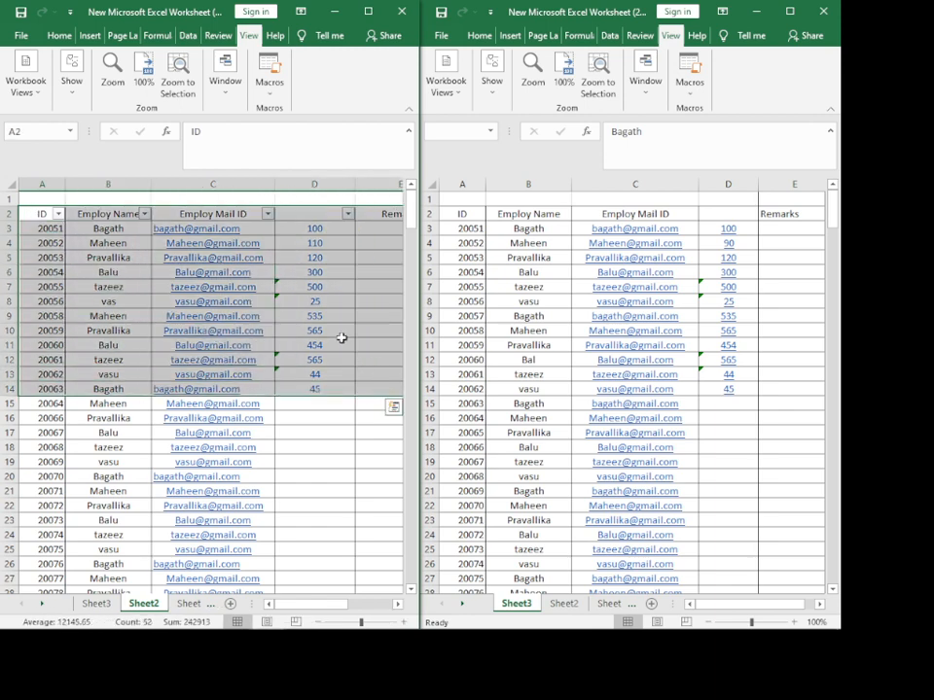
left_click(59, 36)
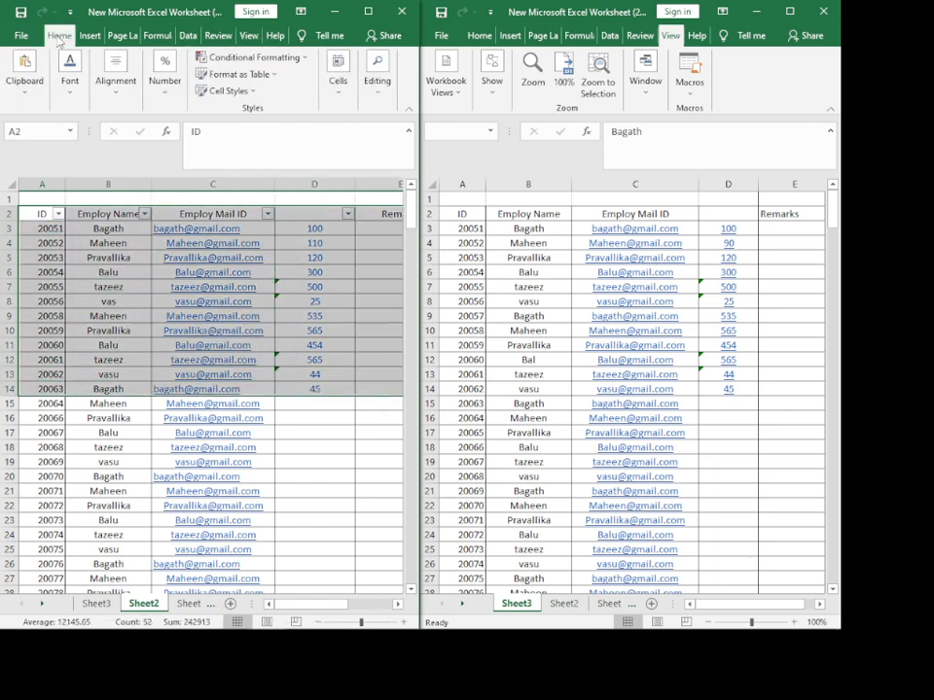
left_click(287, 60)
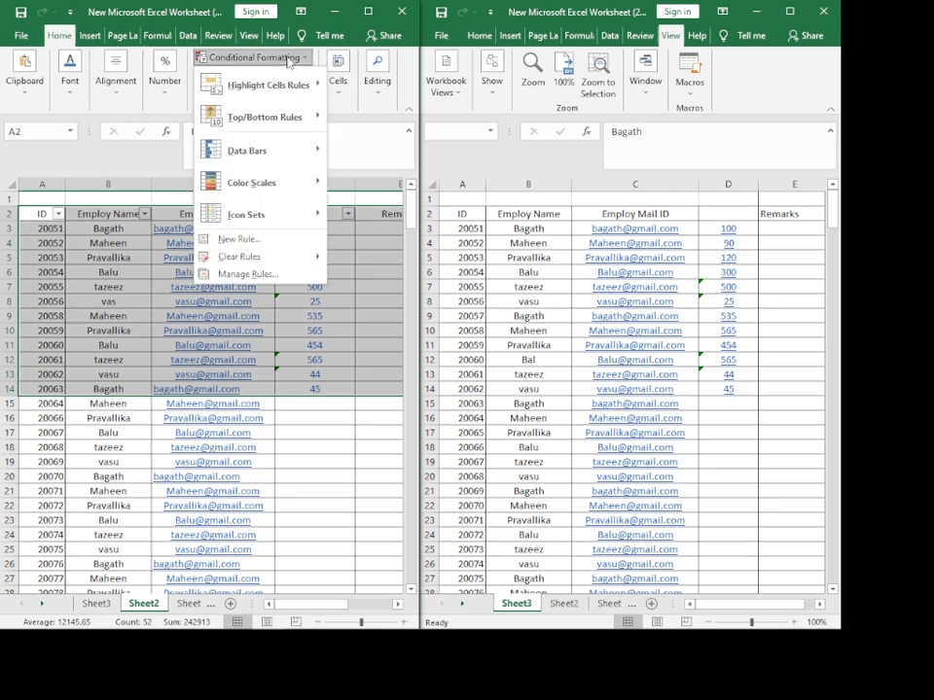
left_click(288, 244)
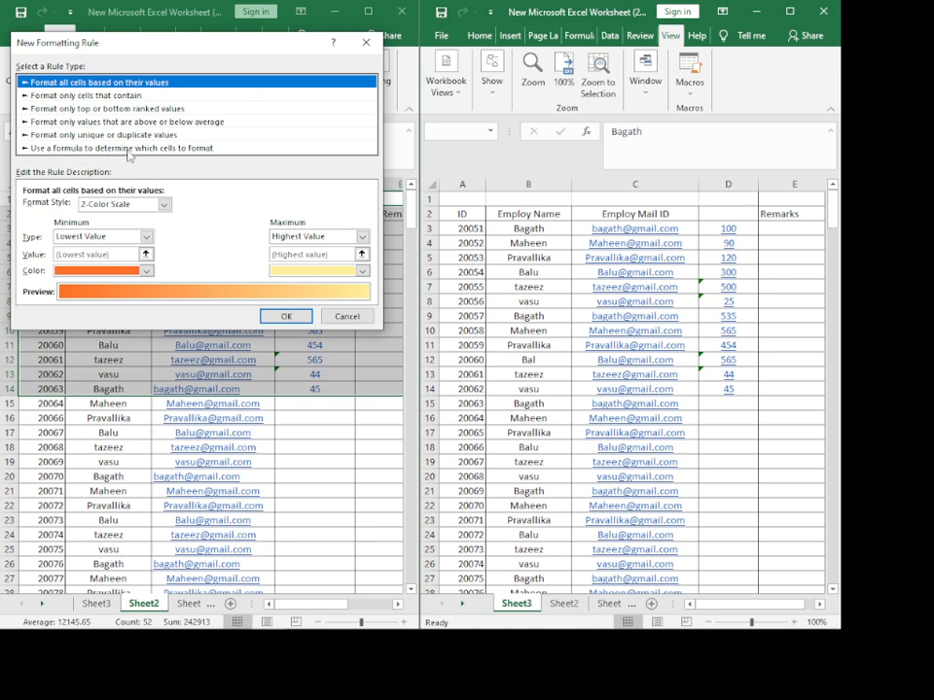
left_click(130, 149)
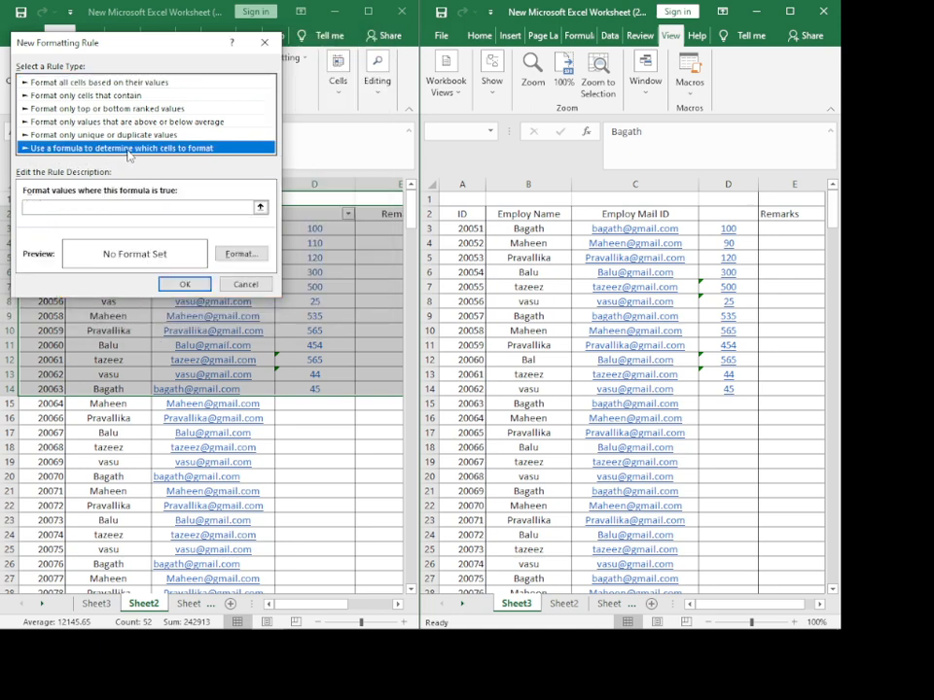
Begin the rule formula with Sheet2's range as a relative reference followed by the not-equal operator: =A2:E14<>.
left_click(260, 208)
left_click_drag(35, 212, 392, 388)
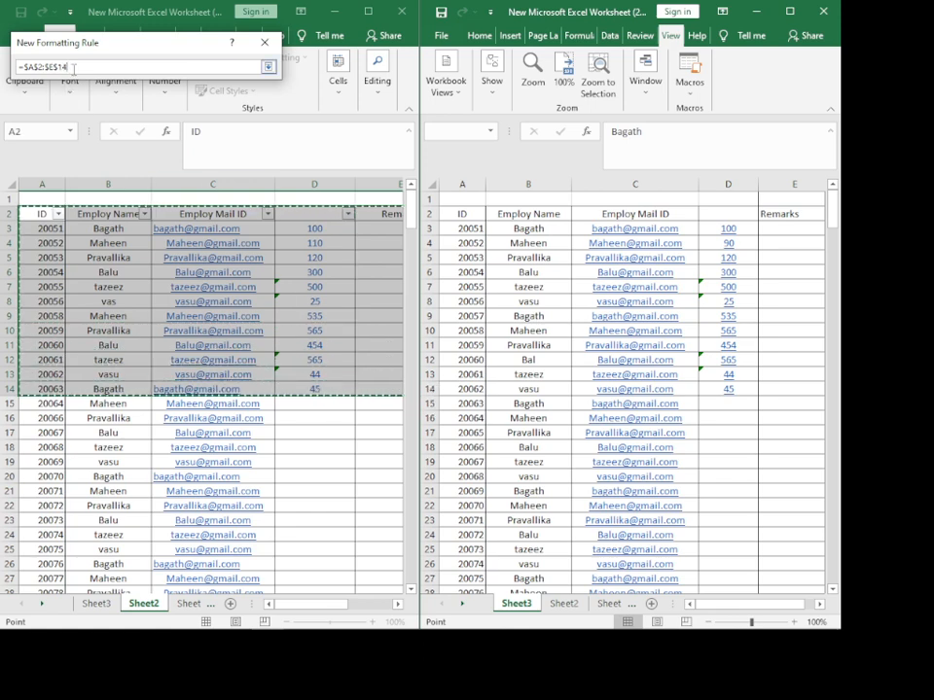
left_click_drag(66, 66, 22, 66)
key("F4")
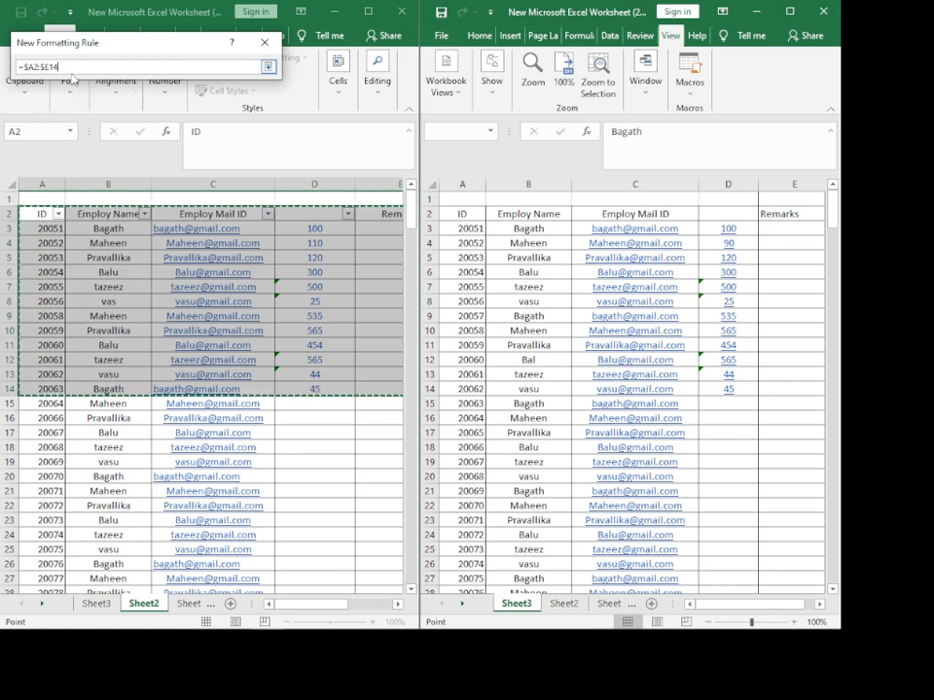
key("F4")
key("F4")
type("<>")
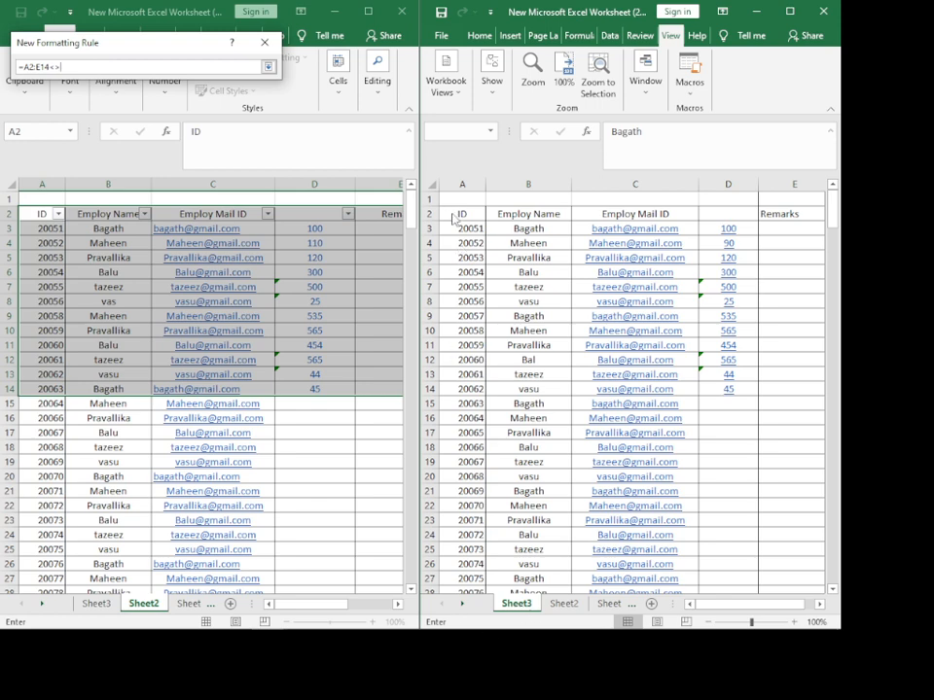
Complete the rule formula with the matching Sheet3 range as a relative reference, giving =A2:E14<>Sheet3!A2:E14.
left_click_drag(454, 210, 794, 387)
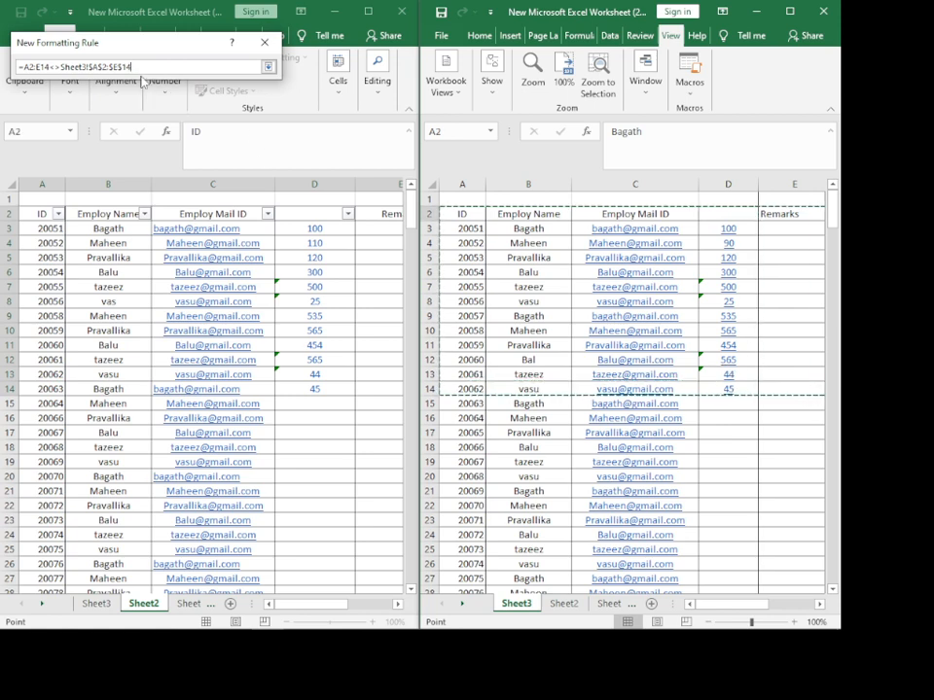
left_click_drag(130, 66, 88, 66)
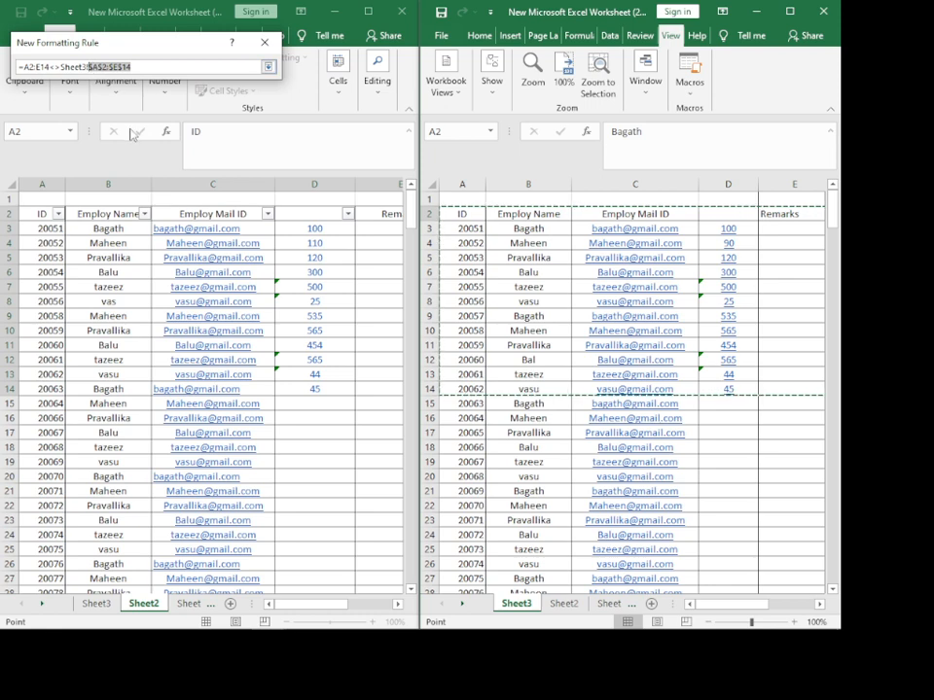
key("F4")
key("F4")
key("F4")
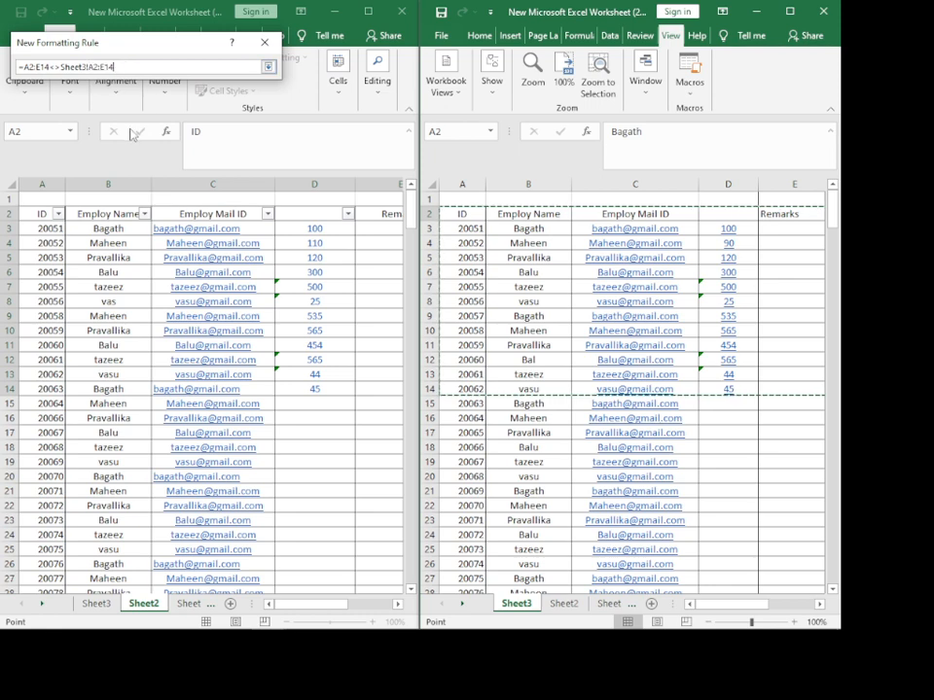
Give the formula rule's cell format a yellow background fill.
left_click(268, 68)
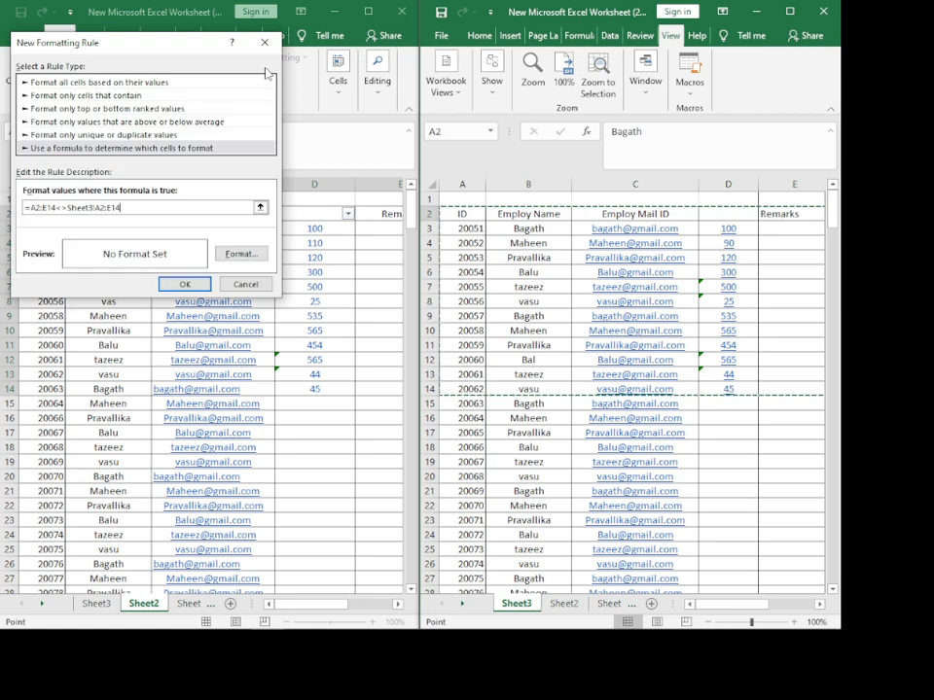
left_click(238, 253)
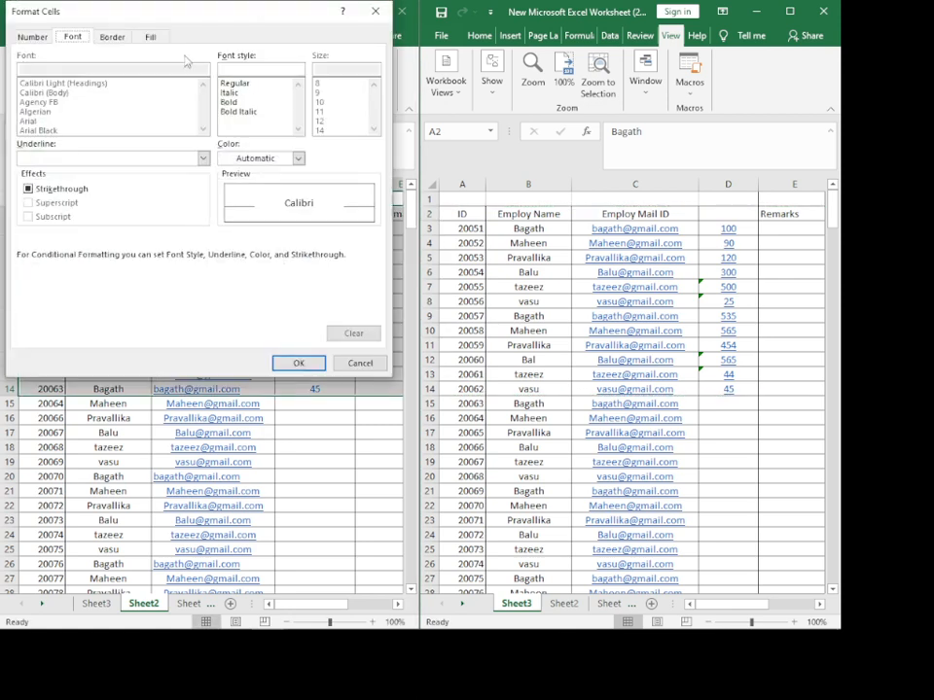
left_click(149, 36)
left_click(70, 181)
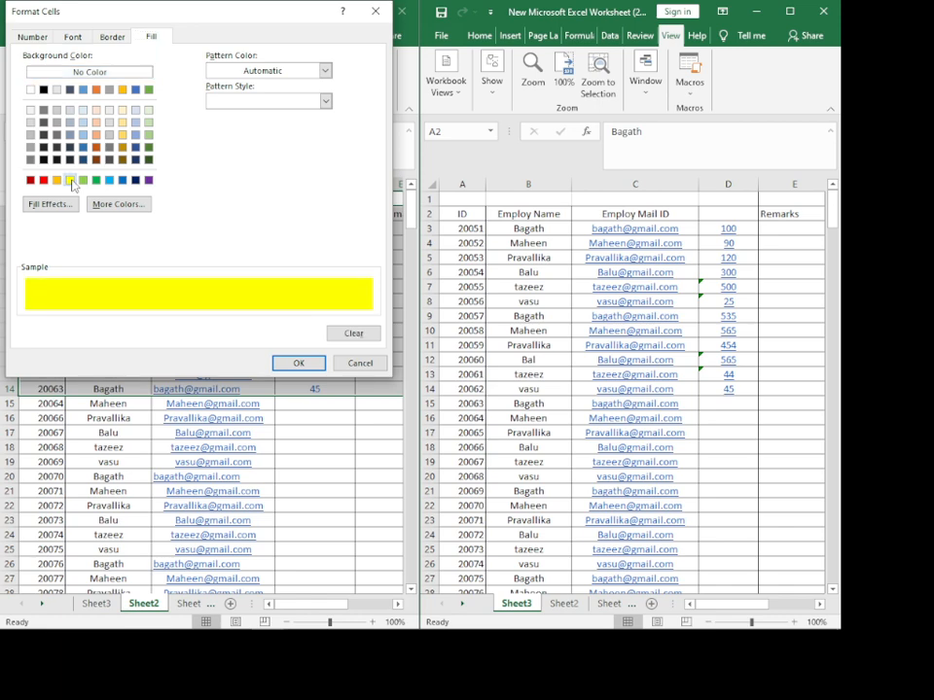
Set the rule's font to bold in standard red and apply the finished rule to Sheet2's selected range.
left_click(72, 37)
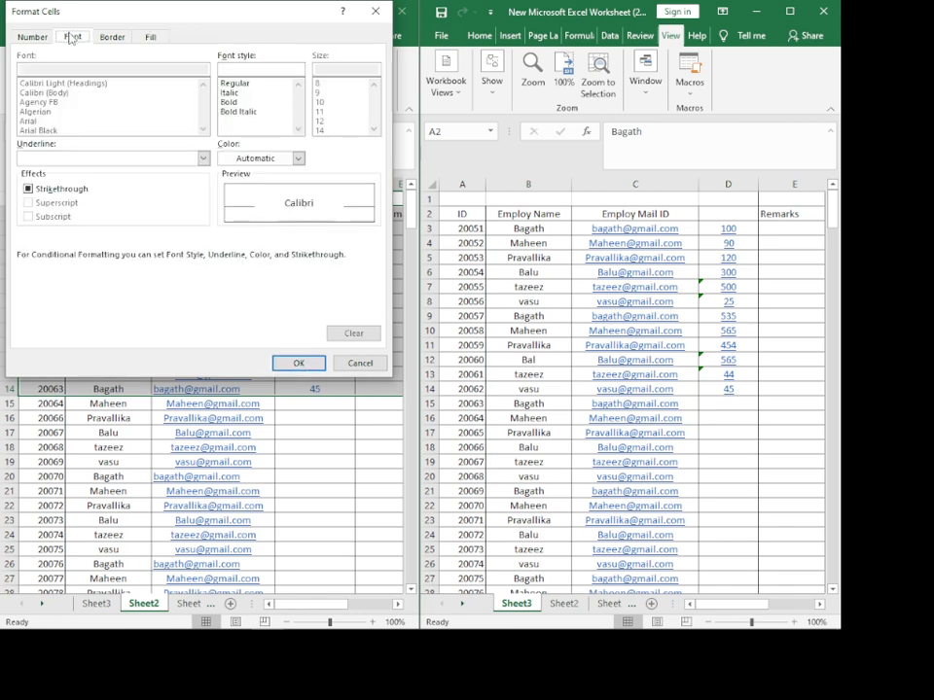
left_click(229, 102)
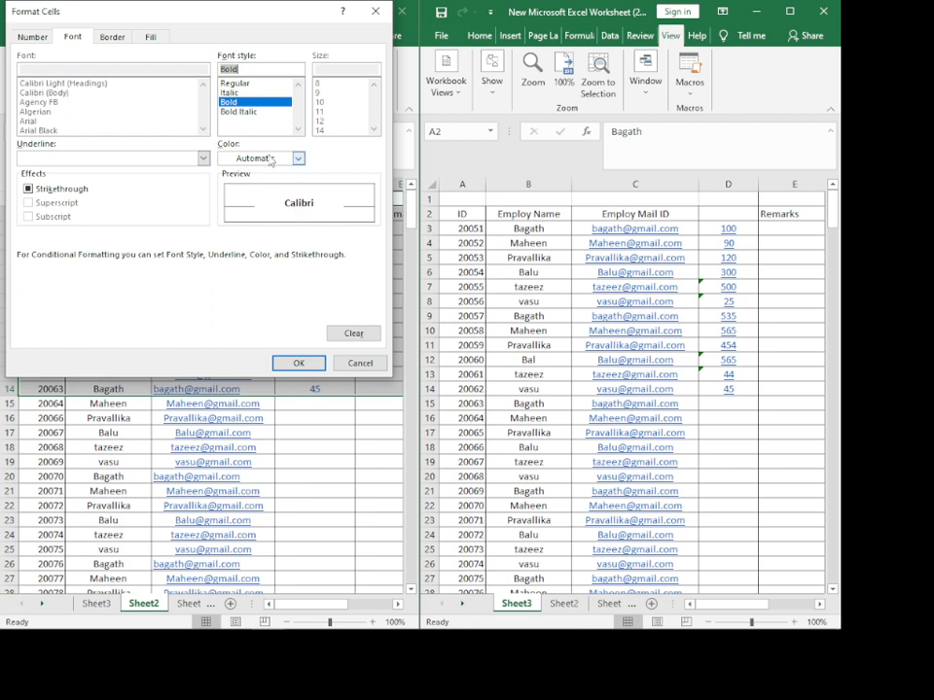
left_click(271, 160)
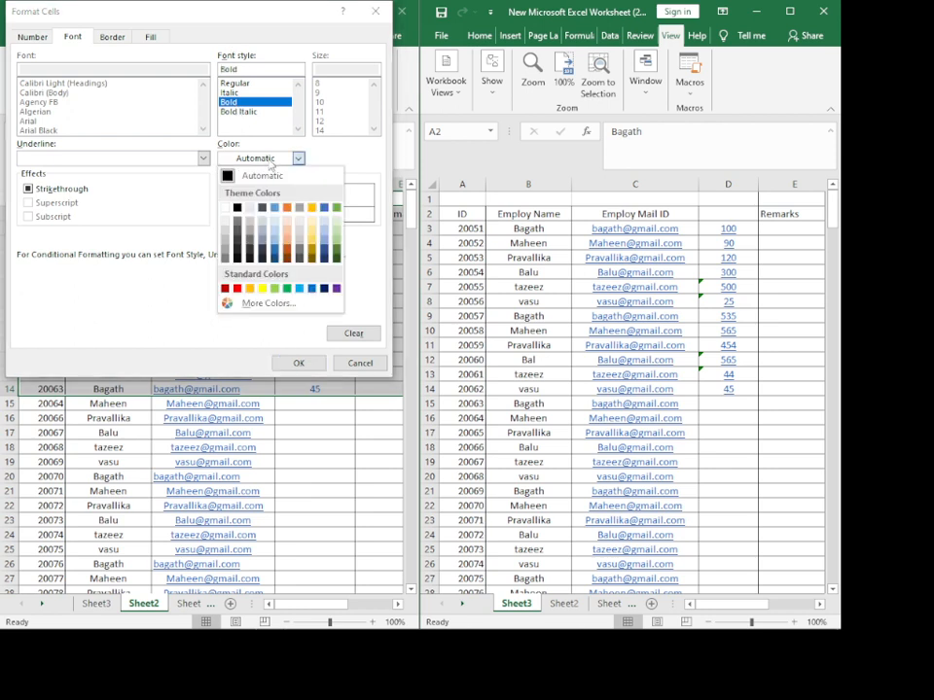
left_click(236, 288)
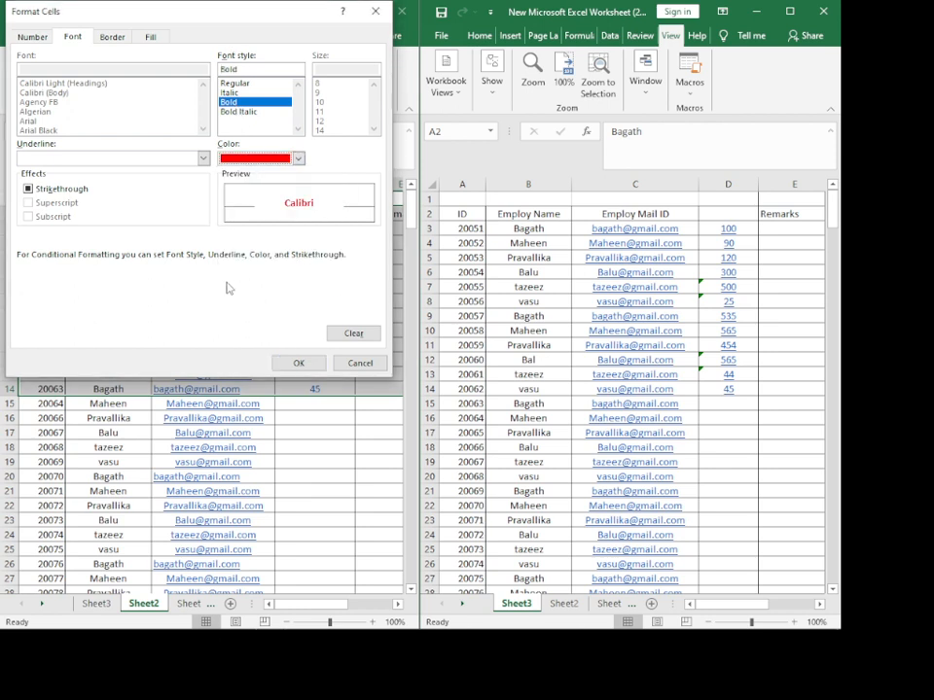
left_click(299, 363)
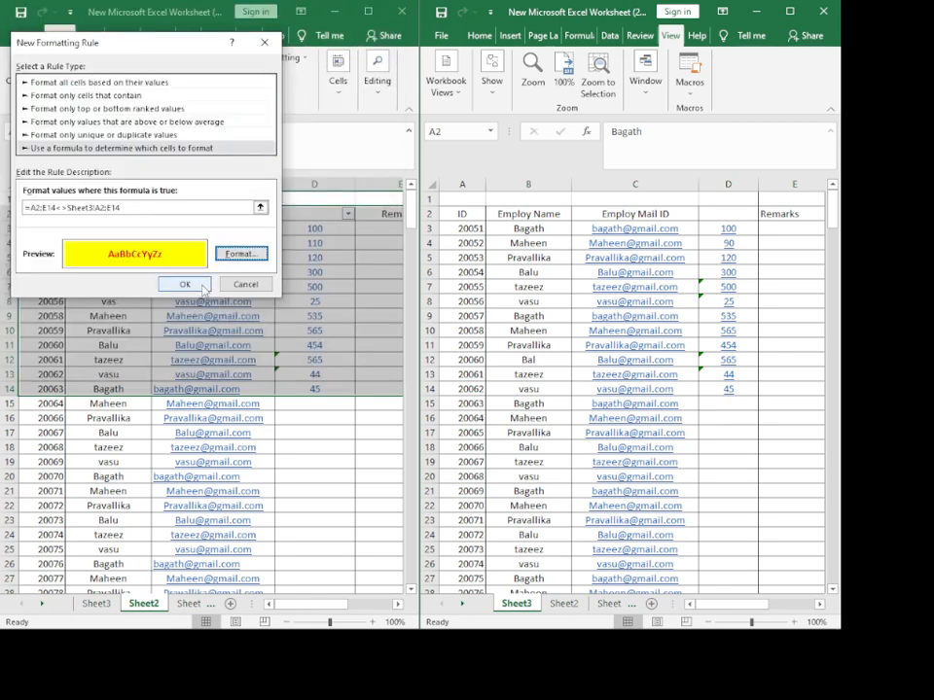
left_click(184, 284)
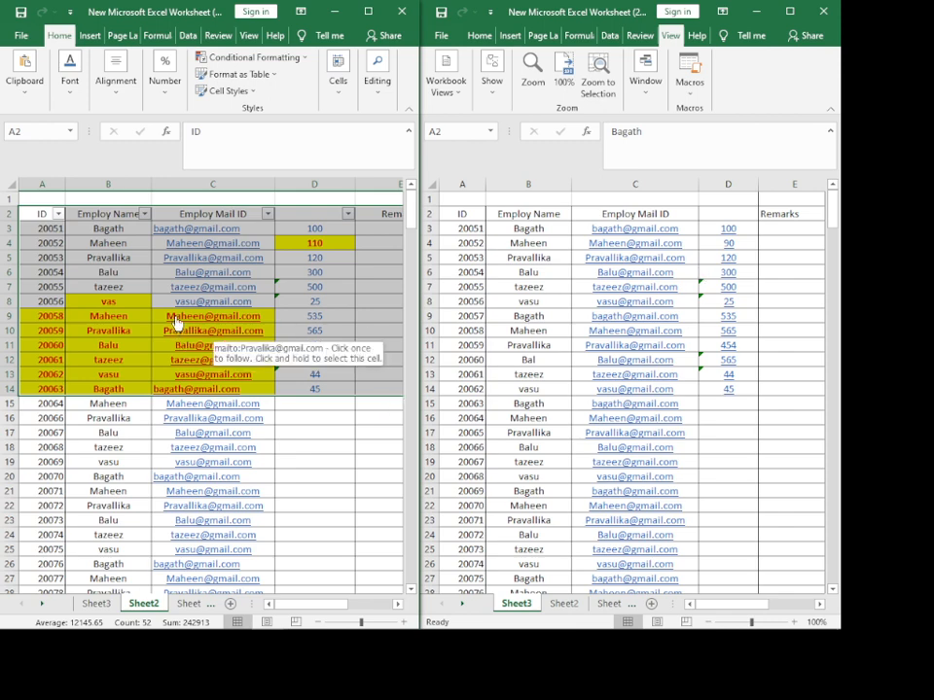
left_click(312, 678)
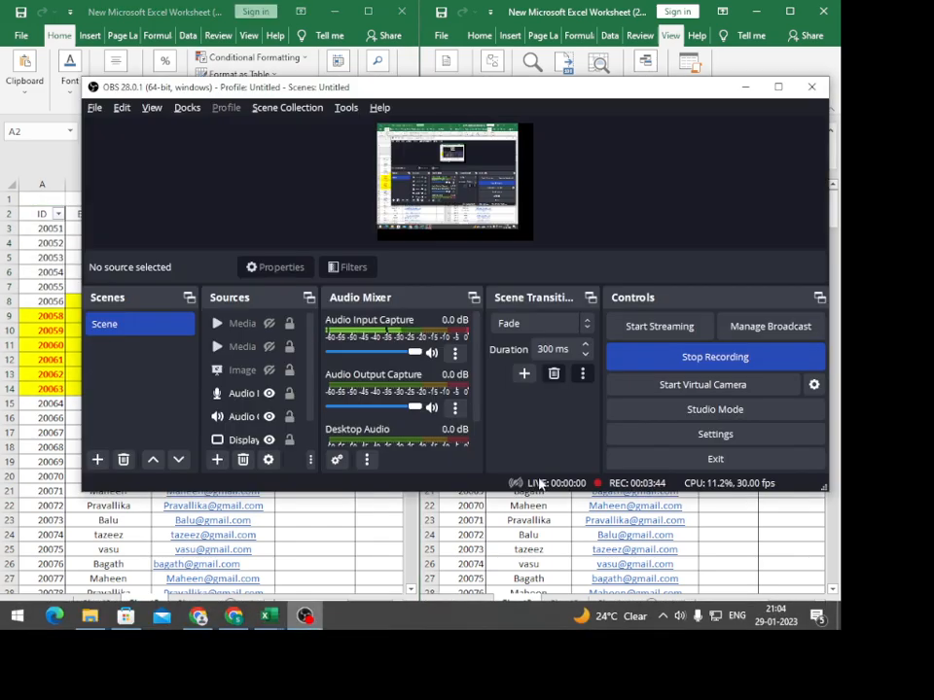